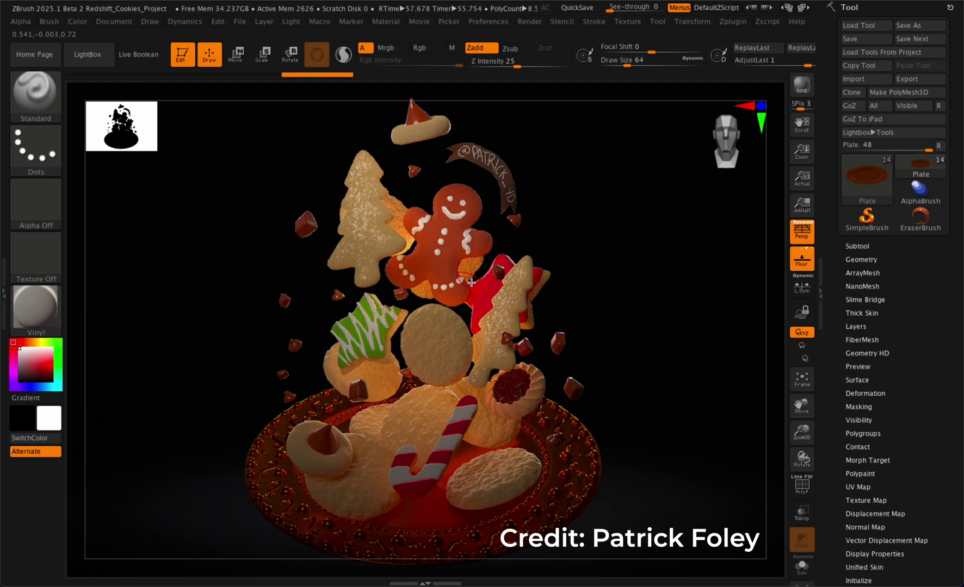
Step: Load Winter Cookies.ZPR from the Pro Projects folder through LightBox
{"action": "left_click", "coordinate": [100, 63]}
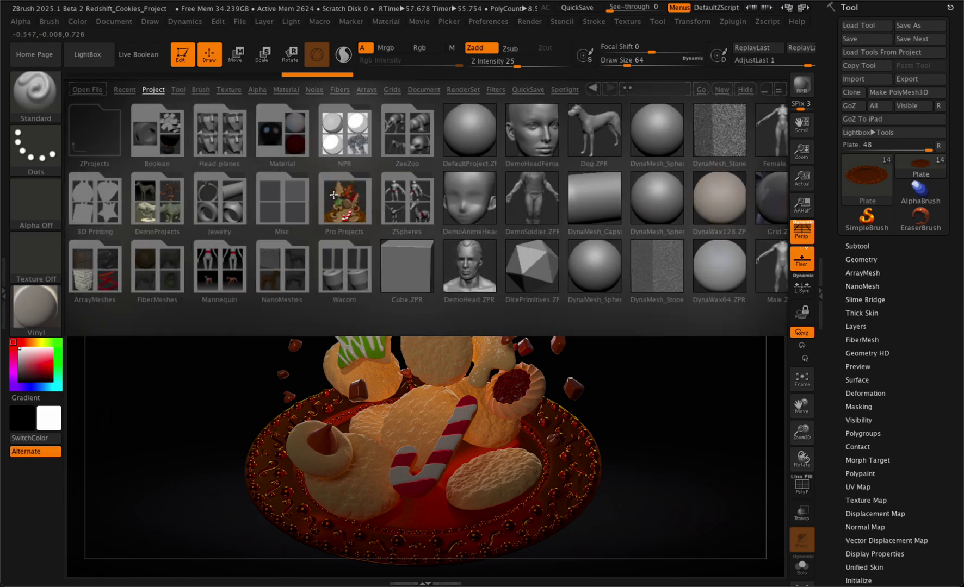
{"action": "left_click", "coordinate": [337, 206]}
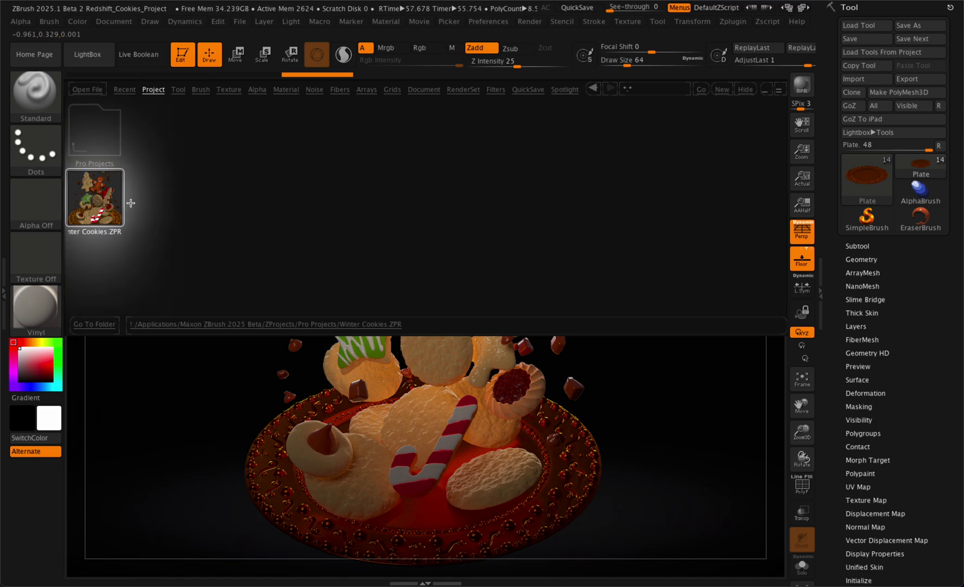
{"action": "double_click", "coordinate": [118, 194]}
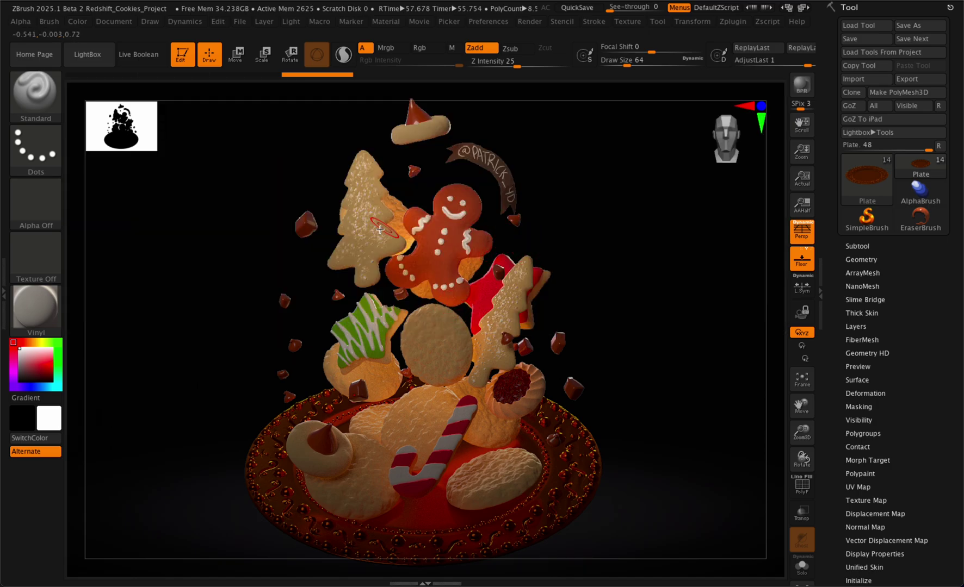
Step: Dock the Render palette in the left tray so its Redshift sub-palettes stay visible
{"action": "left_click", "coordinate": [525, 22]}
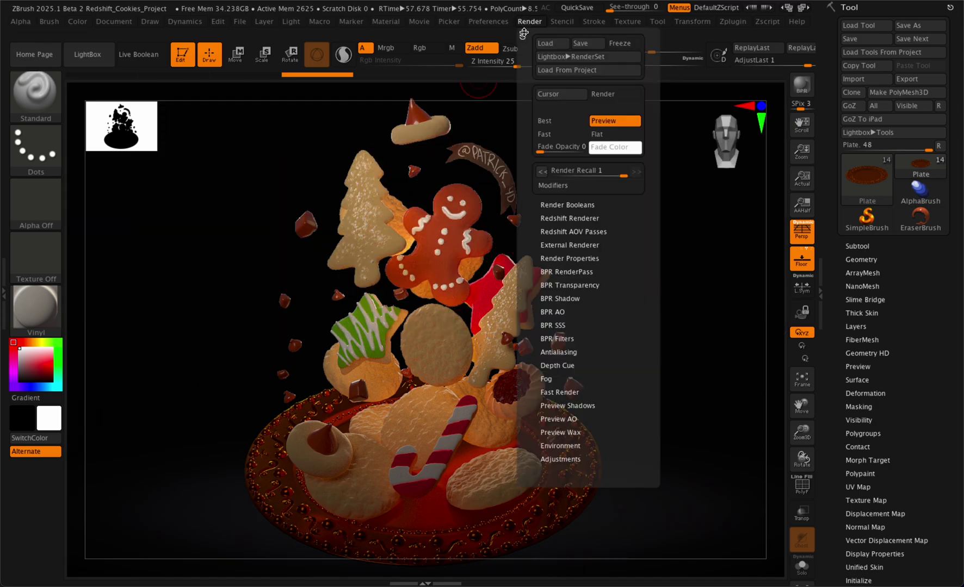
{"action": "left_click_drag", "start_coordinate": [523, 37], "coordinate": [5, 126]}
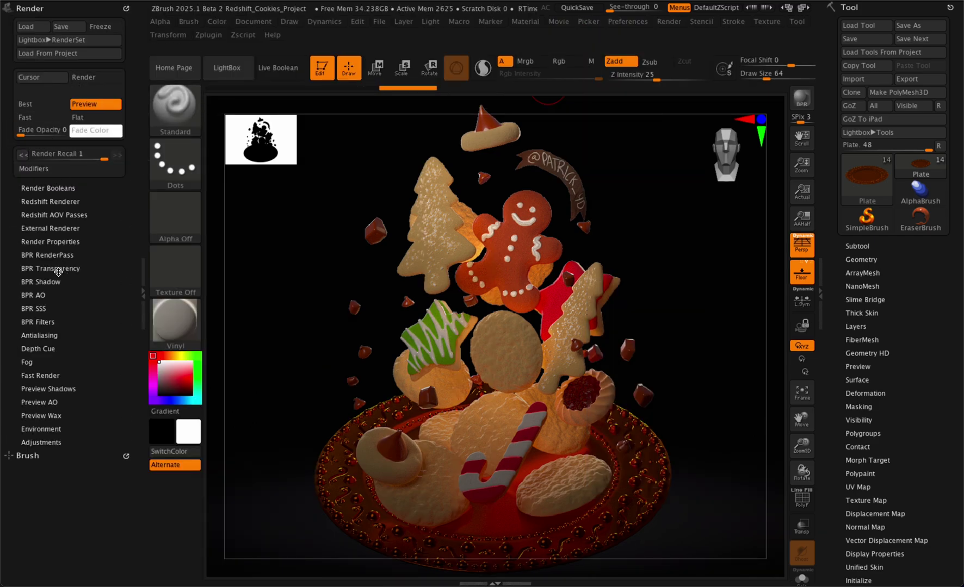
{"action": "scroll", "coordinate": [76, 218], "scroll_direction": "down", "scroll_amount": 3}
{"action": "left_click", "coordinate": [65, 94]}
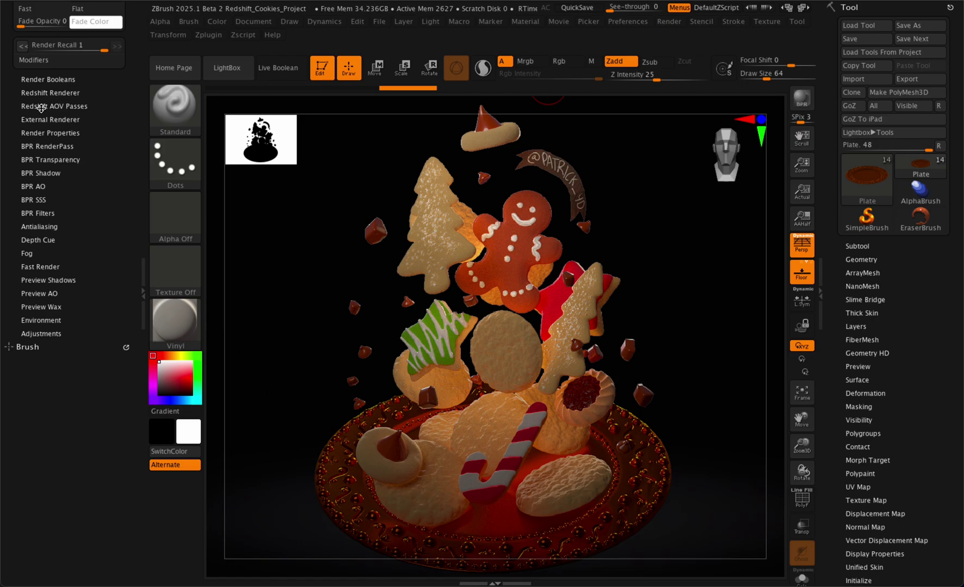
Step: Enable only the Beauty, Shadows, SSS, GI, Depth, Reflection and Refraction AOV passes
{"action": "left_click", "coordinate": [69, 106]}
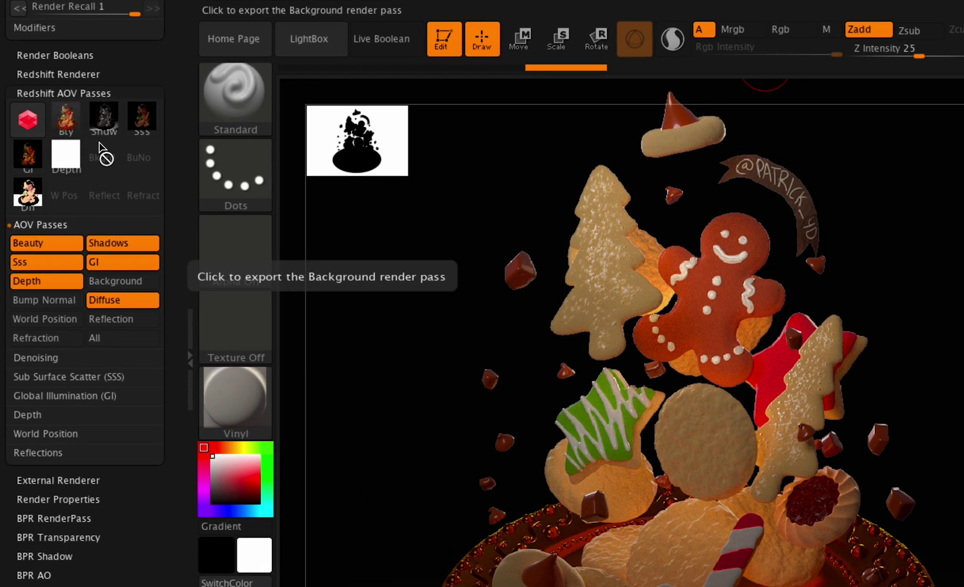
{"action": "mouse_move", "coordinate": [118, 136]}
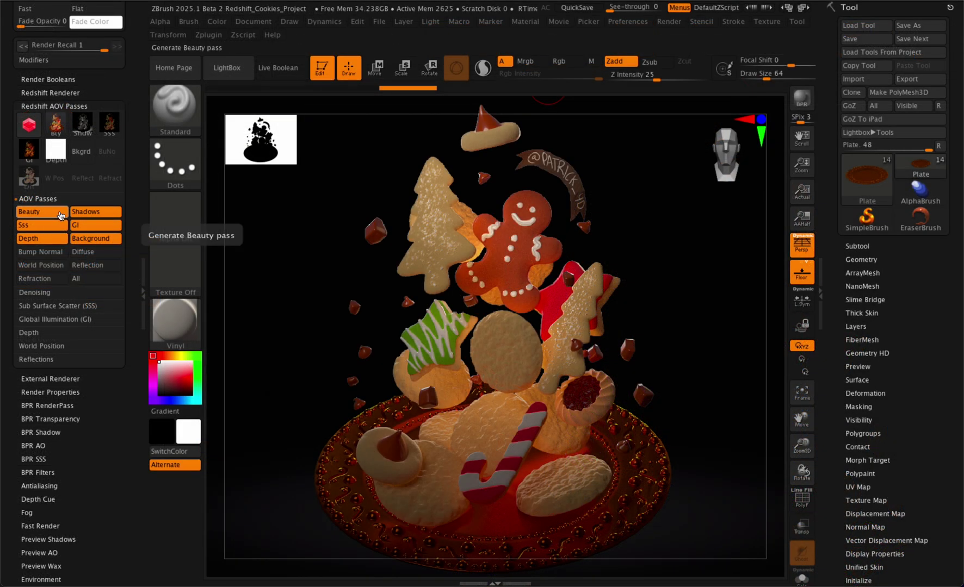
{"action": "left_click", "coordinate": [61, 216]}
{"action": "left_click", "coordinate": [87, 215]}
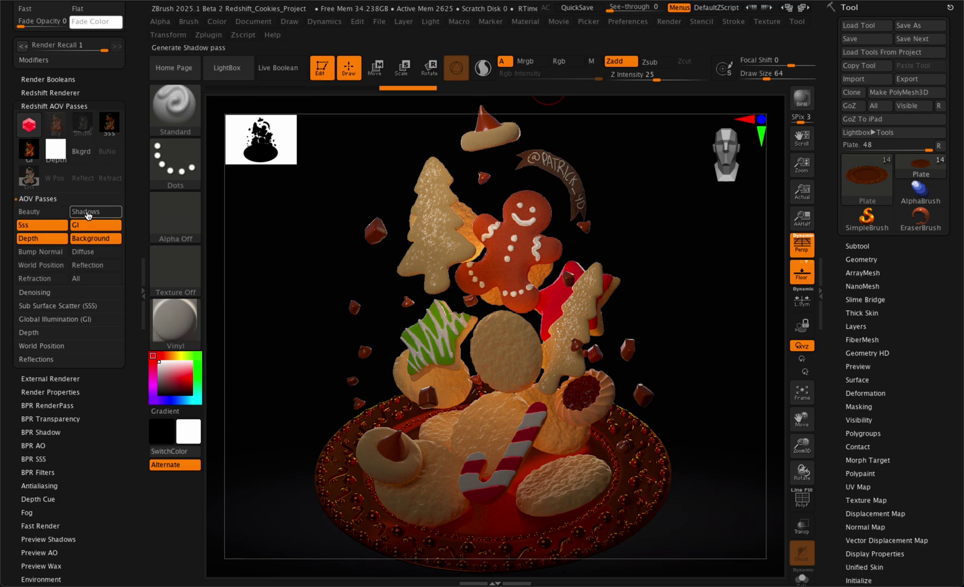
{"action": "left_click", "coordinate": [89, 212]}
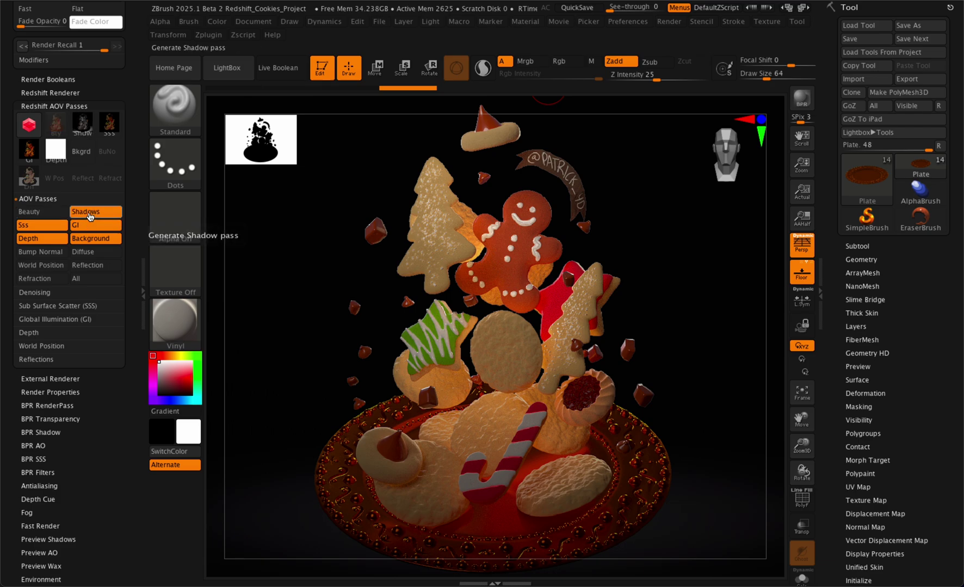
{"action": "left_click", "coordinate": [90, 279]}
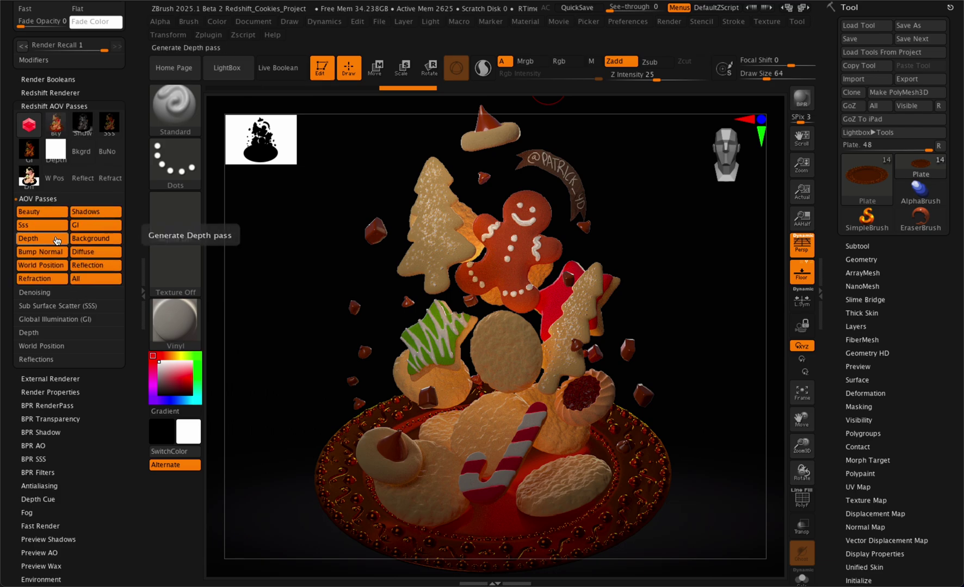
{"action": "left_click", "coordinate": [87, 279]}
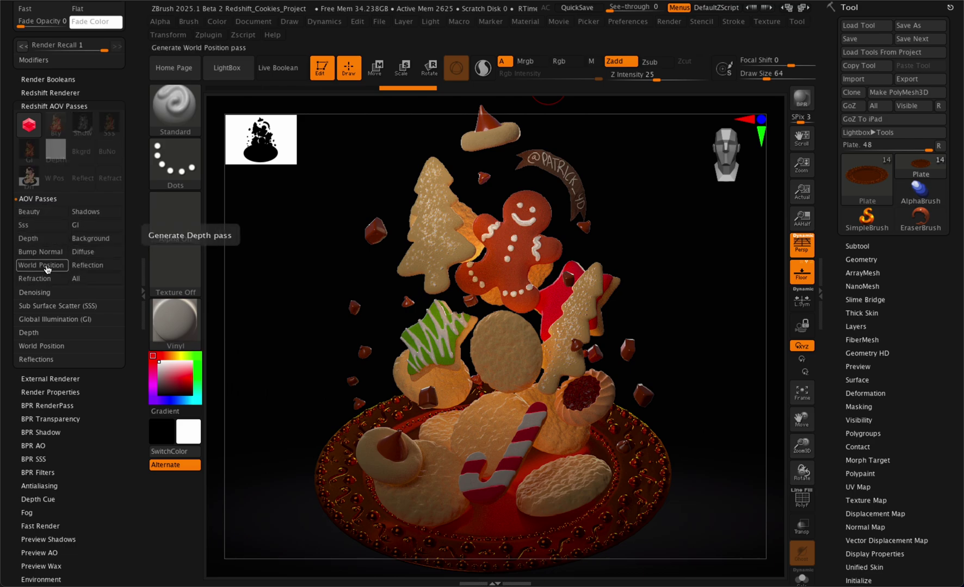
{"action": "left_click", "coordinate": [87, 265]}
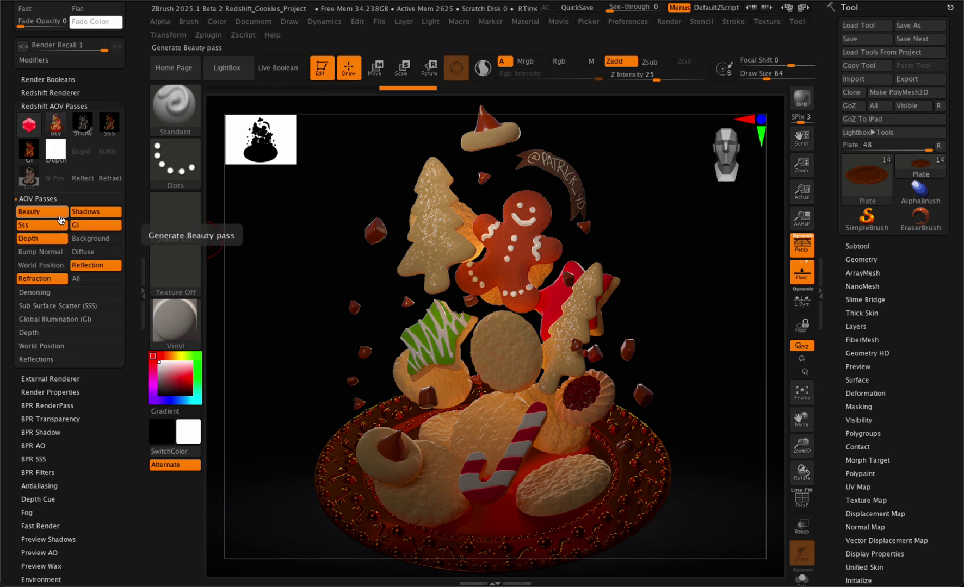
Step: Run a Redshift render to produce the Reflection and Refraction pass images at 1290×891
{"action": "left_click", "coordinate": [30, 126]}
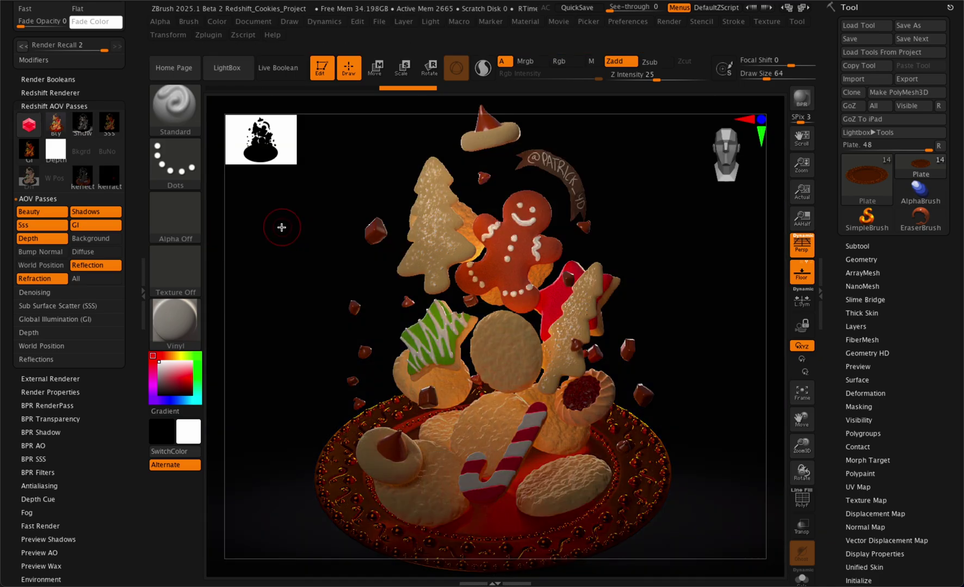
{"action": "mouse_move", "coordinate": [114, 185]}
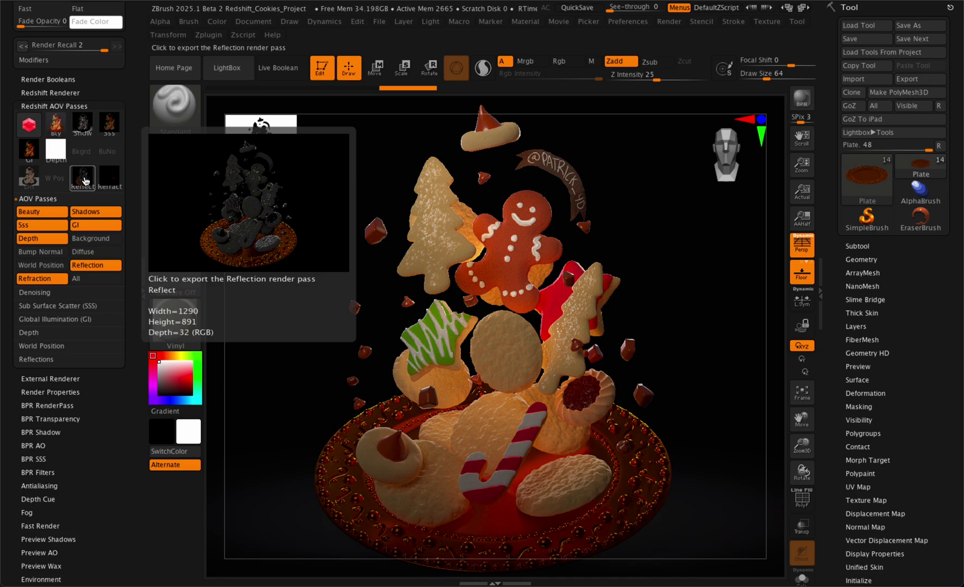
Step: Save the Reflection pass as JPEG RSAOV_Reflection.jpg at quality 100
{"action": "left_click", "coordinate": [84, 181]}
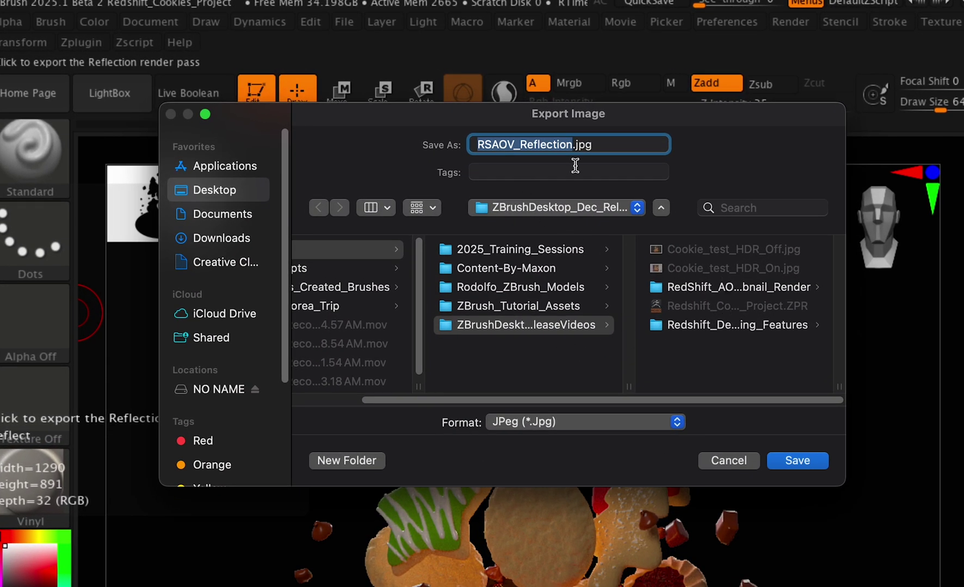
{"action": "left_click", "coordinate": [640, 425]}
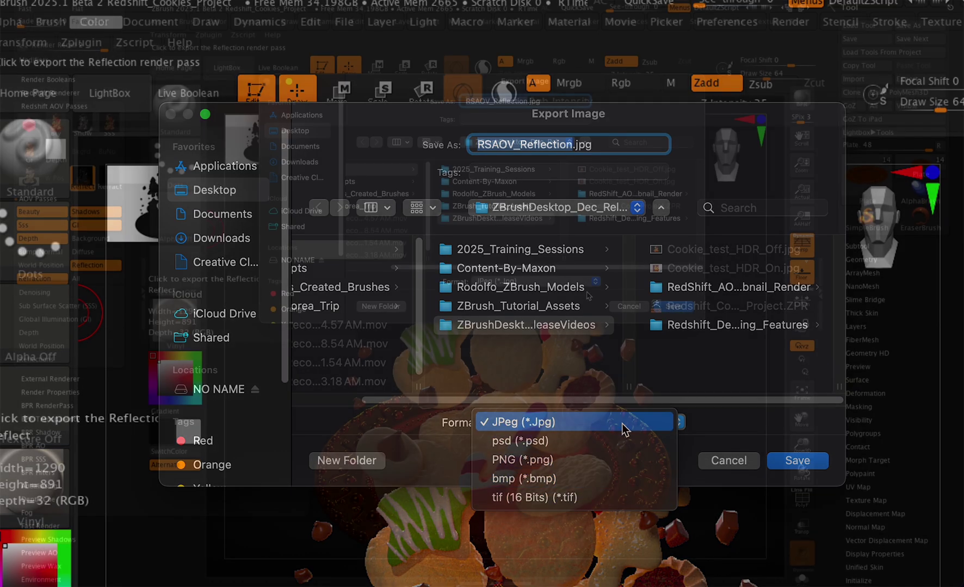
{"action": "left_click", "coordinate": [623, 422]}
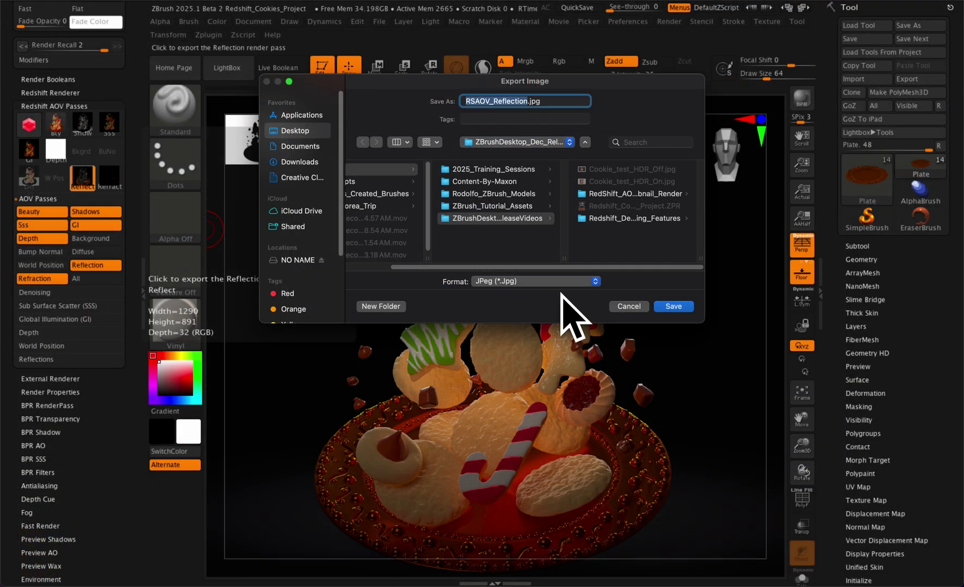
{"action": "left_click", "coordinate": [674, 306]}
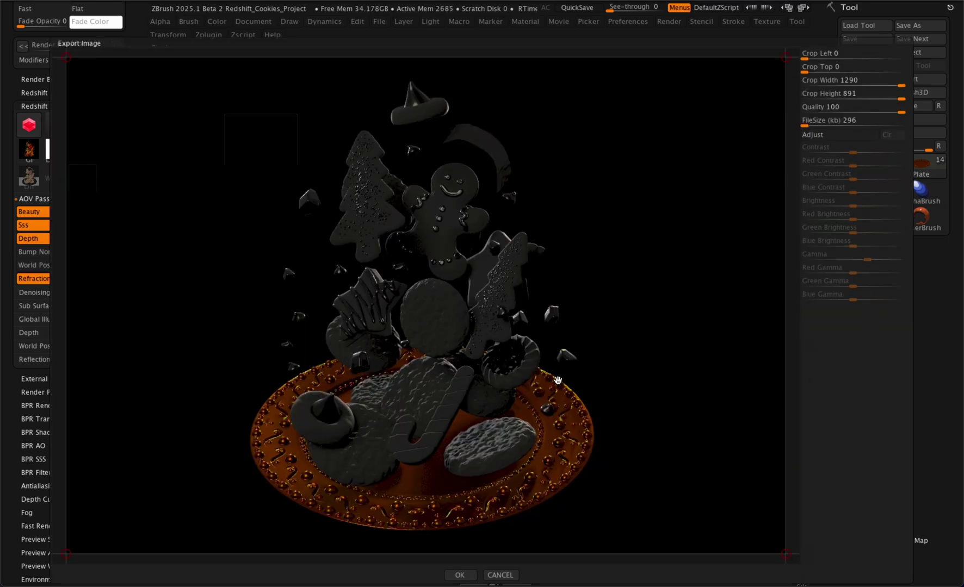
{"action": "left_click", "coordinate": [460, 575]}
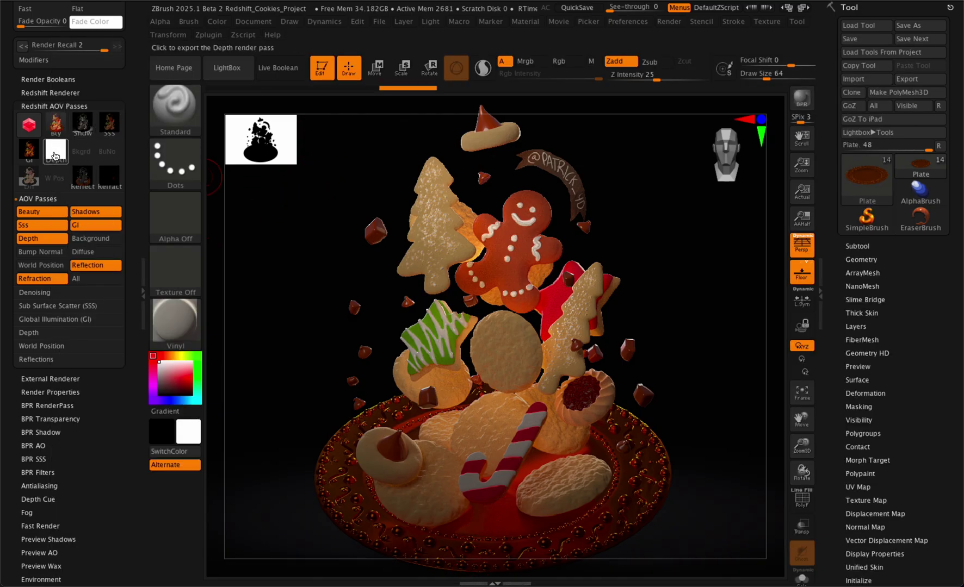
Step: Turn on denoising for All AOV passes in the Redshift AOV Passes Denoising section
{"action": "mouse_move", "coordinate": [108, 177]}
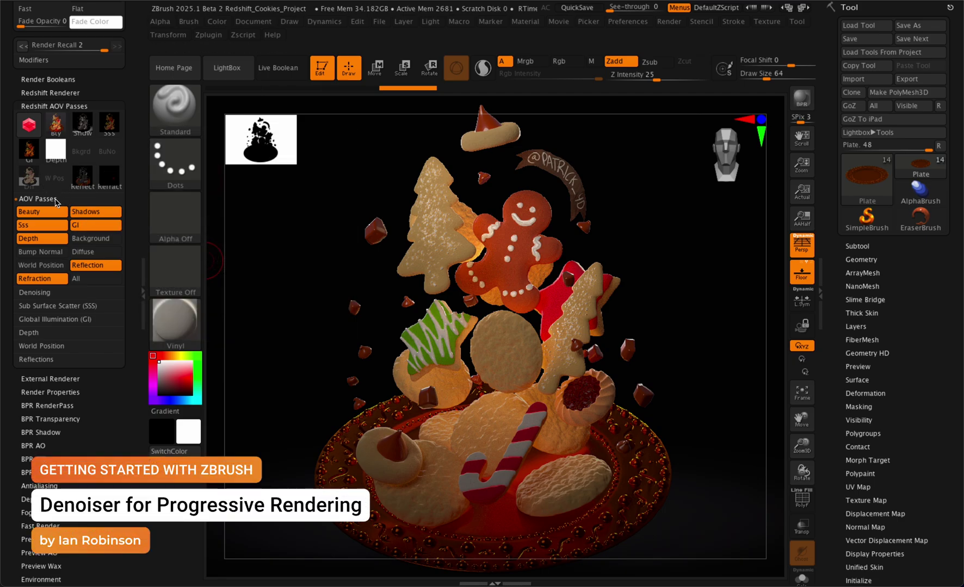
{"action": "left_click", "coordinate": [38, 199]}
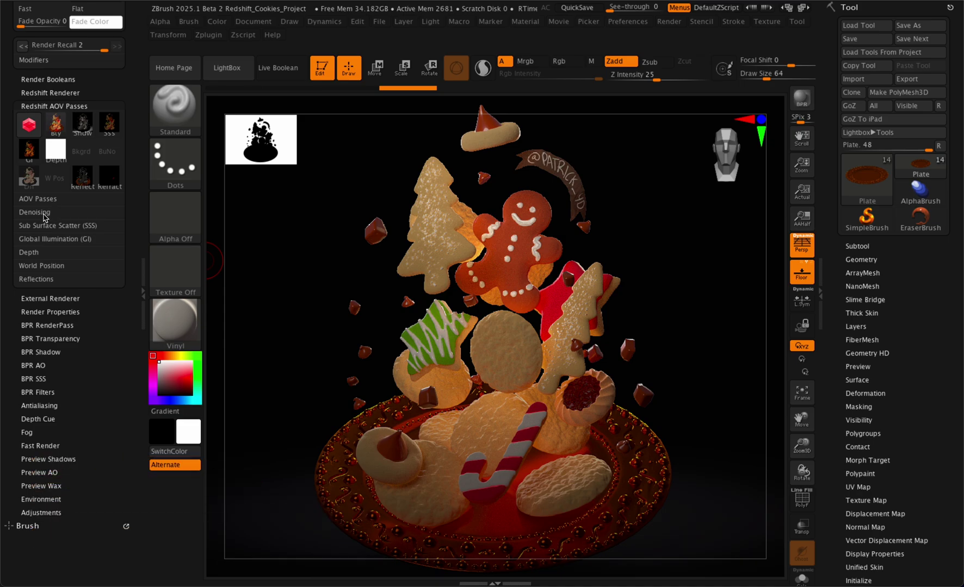
{"action": "left_click", "coordinate": [35, 212]}
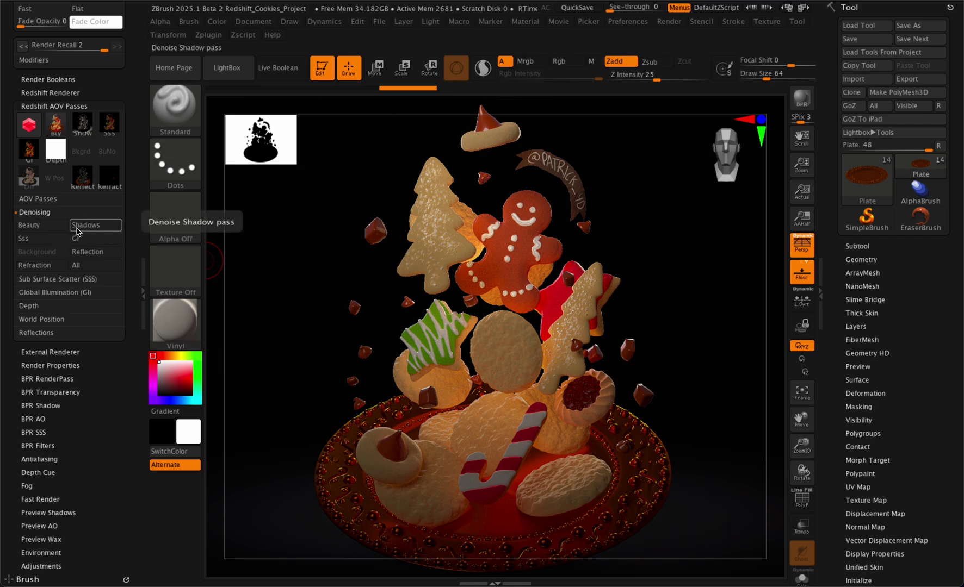
{"action": "left_click", "coordinate": [90, 264]}
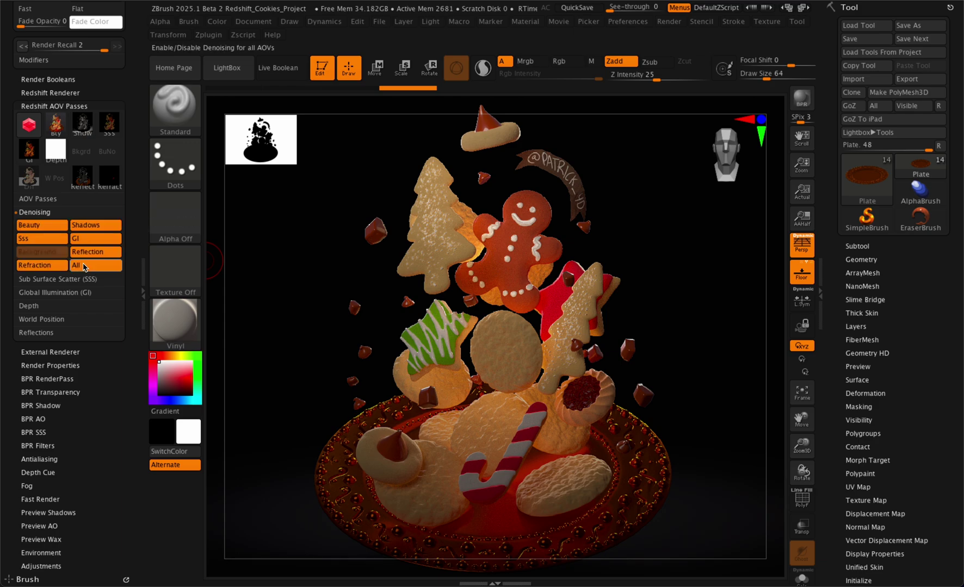
Step: Turn on Progressive Rendering at 13 iterations and turn off the renderer's Denoising
{"action": "left_click", "coordinate": [63, 93]}
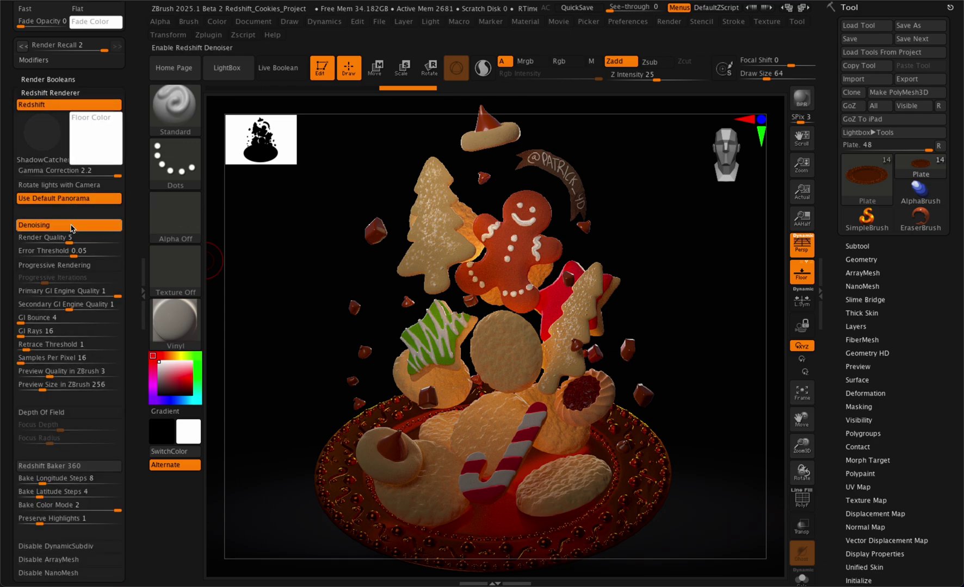
{"action": "left_click", "coordinate": [69, 267]}
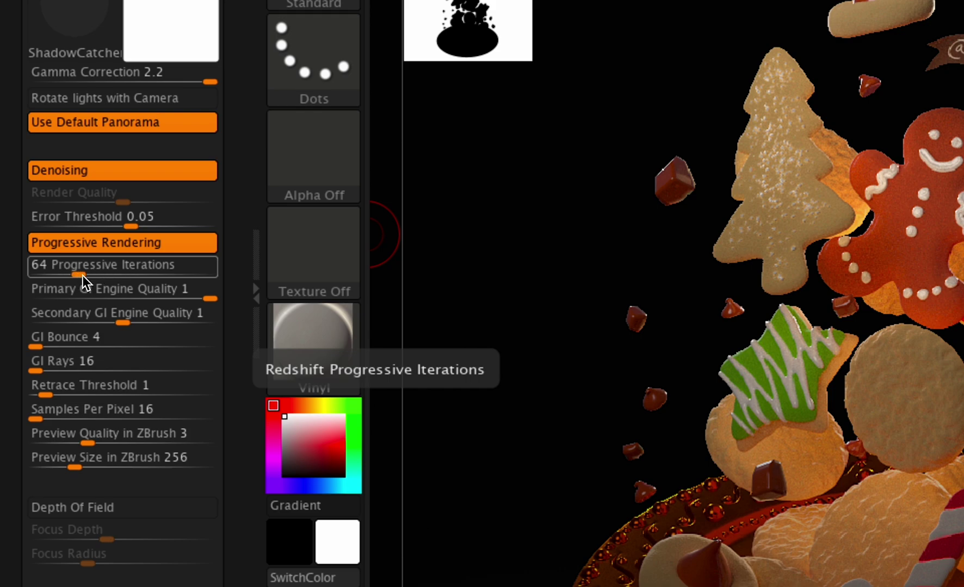
{"action": "left_click_drag", "start_coordinate": [82, 276], "coordinate": [54, 274]}
{"action": "left_click", "coordinate": [117, 173]}
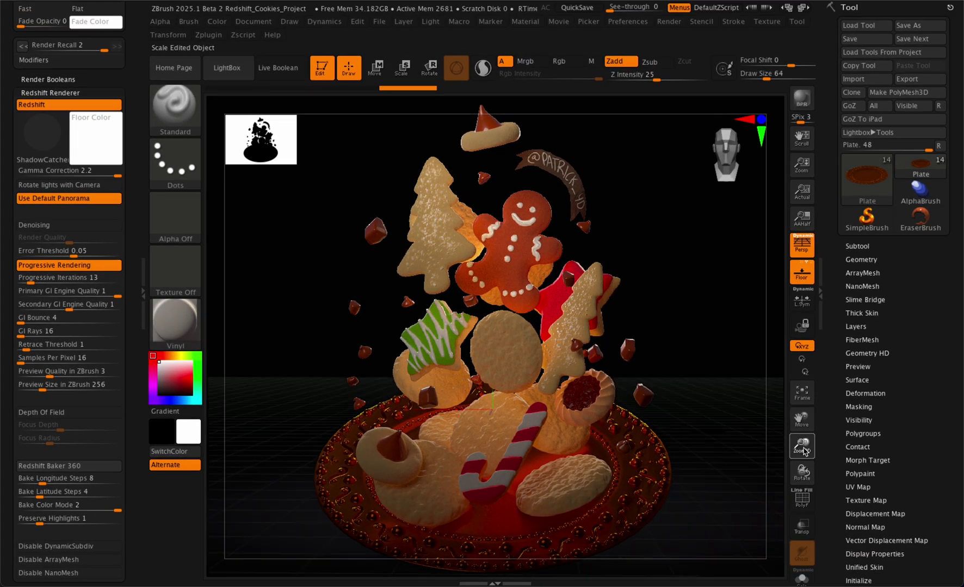
Step: Zoom in on the gingerbread man and render the close-up with BPR
{"action": "left_click_drag", "start_coordinate": [803, 450], "coordinate": [673, 294]}
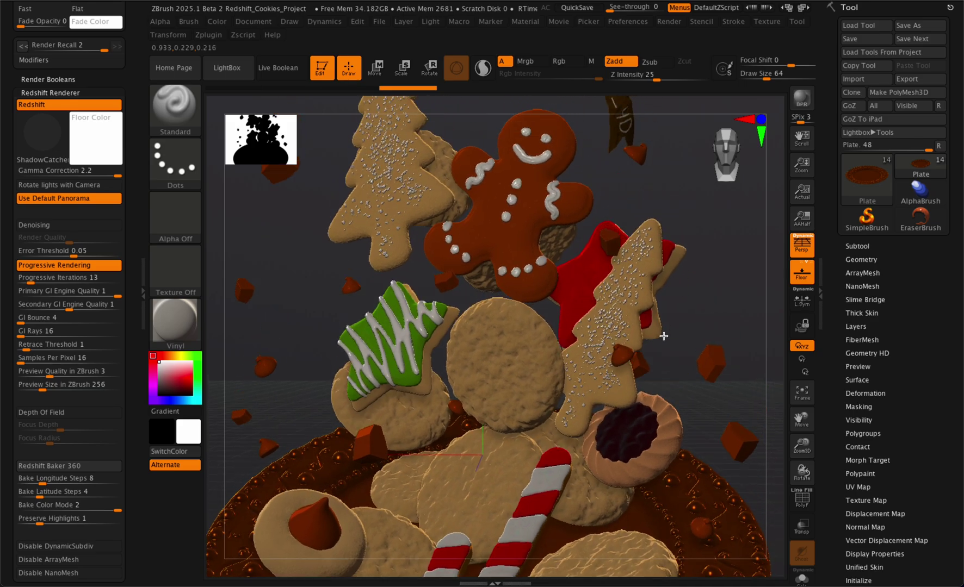
{"action": "left_click_drag", "start_coordinate": [663, 336], "coordinate": [566, 338]}
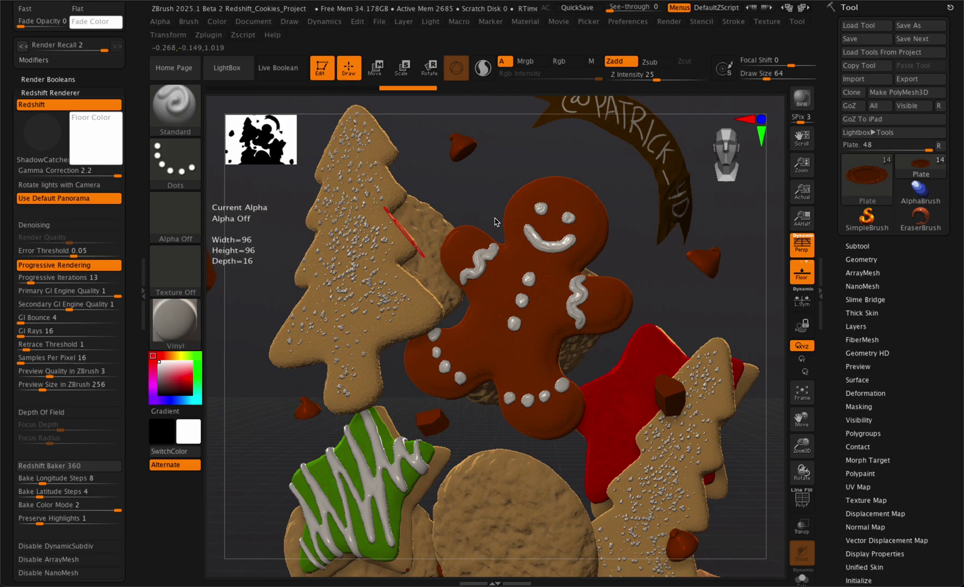
{"action": "left_click", "coordinate": [802, 103]}
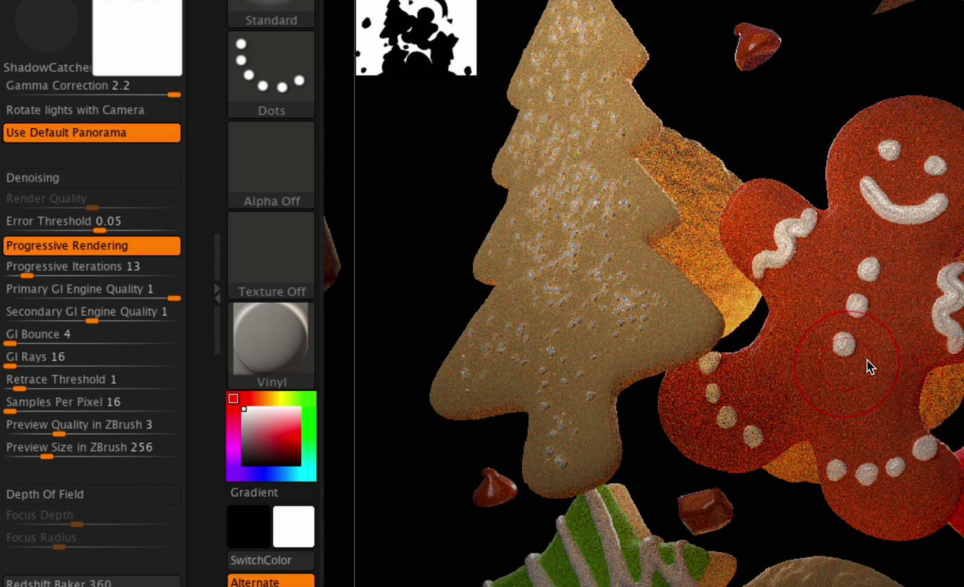
Step: Switch the Redshift Renderer's Denoising option back on
{"action": "left_click", "coordinate": [131, 187]}
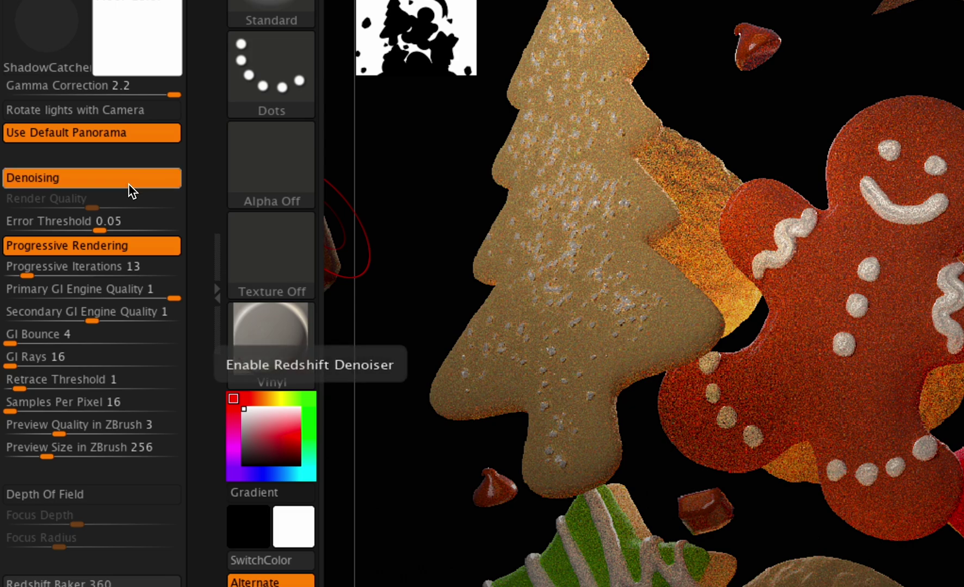